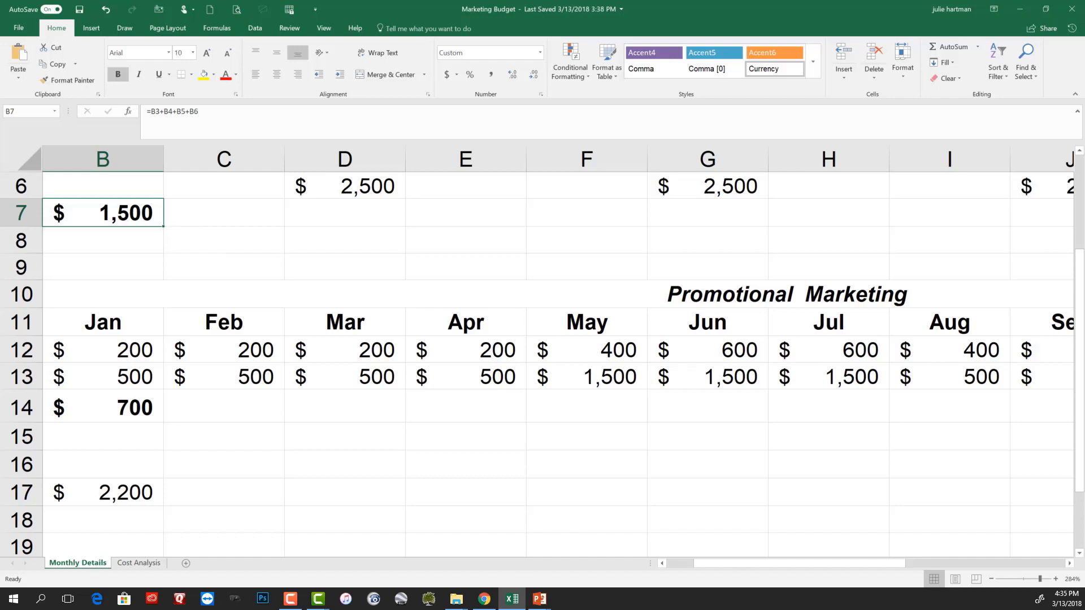
Step: Set the worksheet magnification to 168% and bring the whole marketing budget table into view from row 1
click(1072, 579)
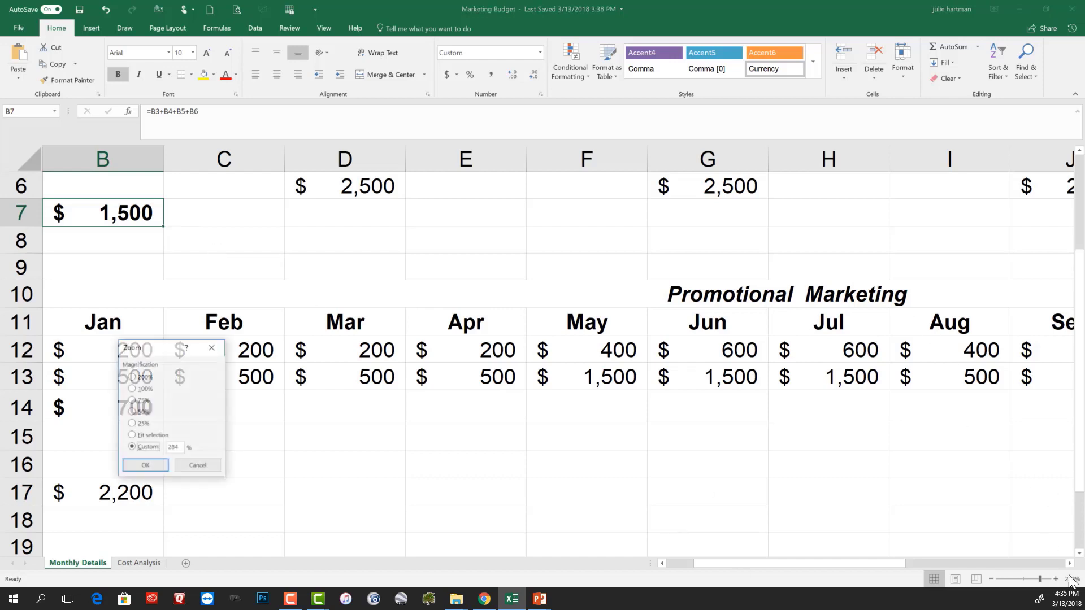
double_click(182, 447)
text(168)
key(Return)
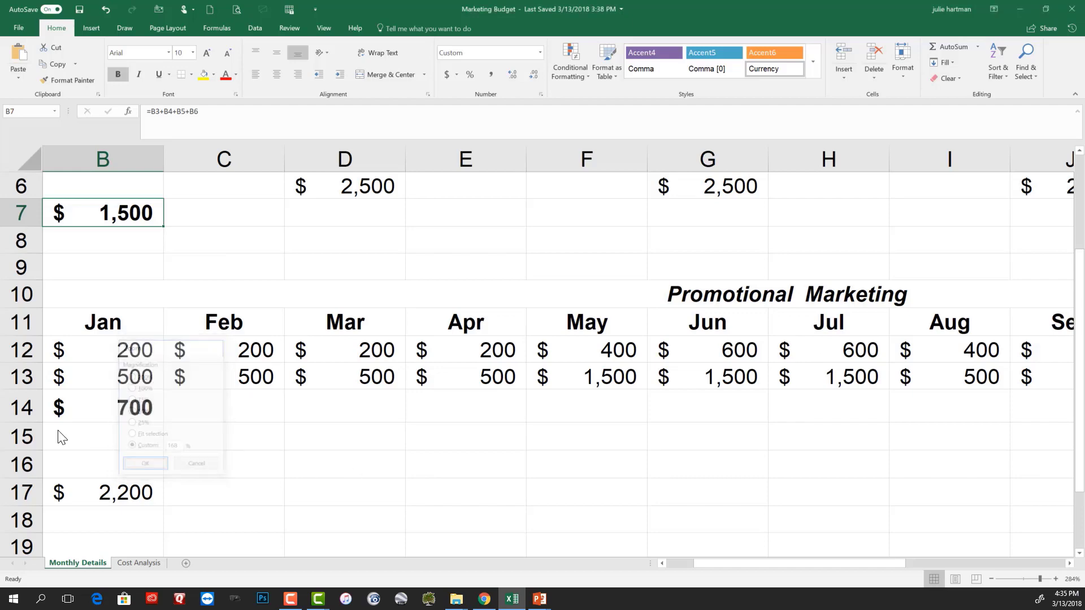
drag(684, 564, 647, 560)
scroll(302, 264, up, 2)
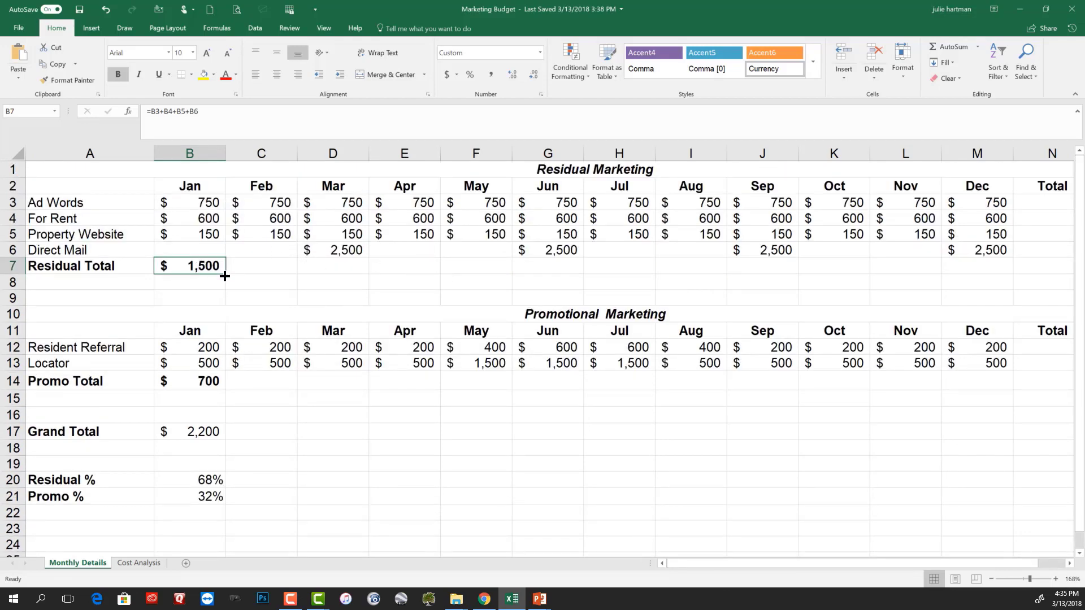
Step: Fill January's Residual Total formula in B7 across row 7 through the Total column
drag(225, 275, 338, 107)
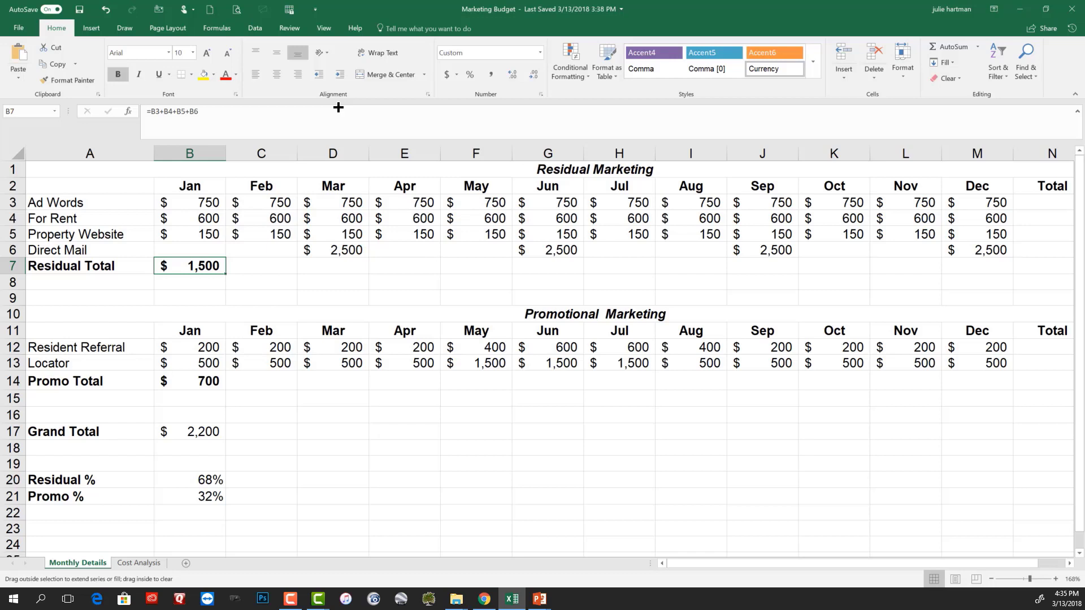
drag(226, 274, 1061, 271)
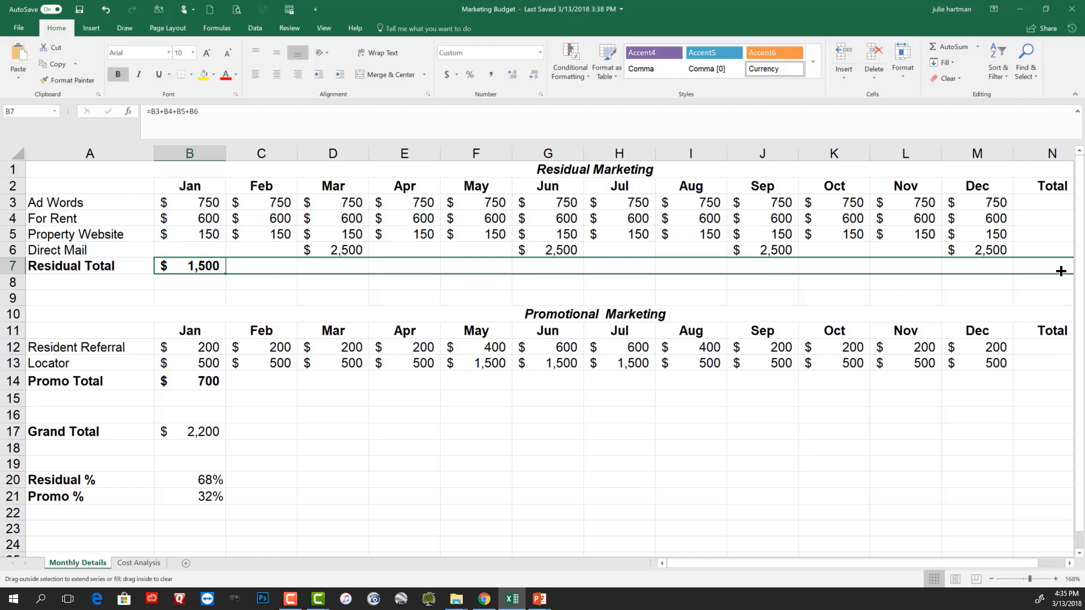
drag(1061, 271, 1061, 271)
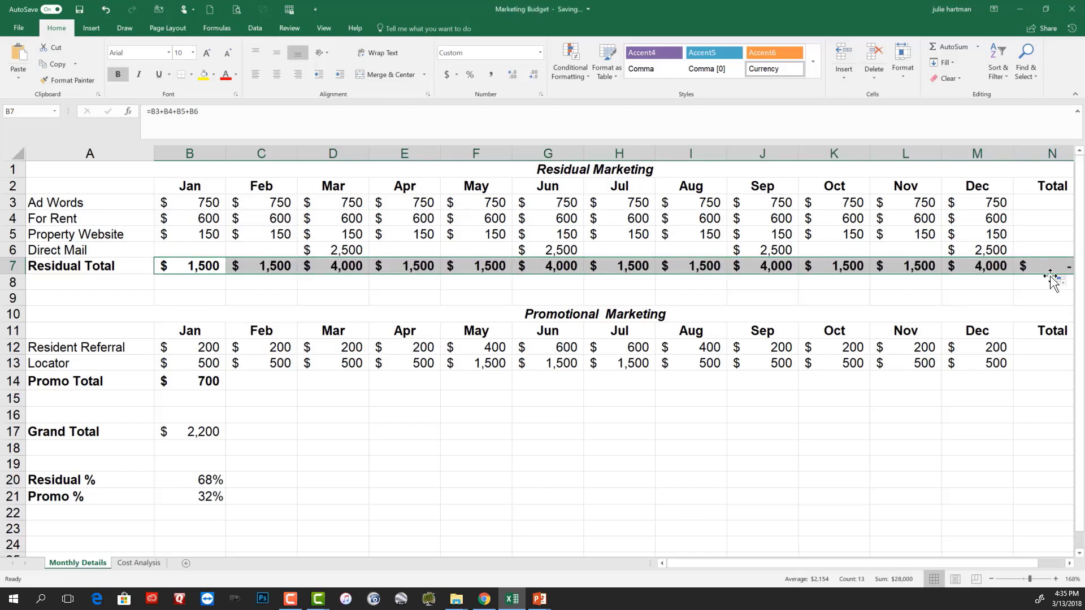
Step: Check the copied Residual Total formulas in row 7 cell by cell, from January through the Total column and back
click(210, 268)
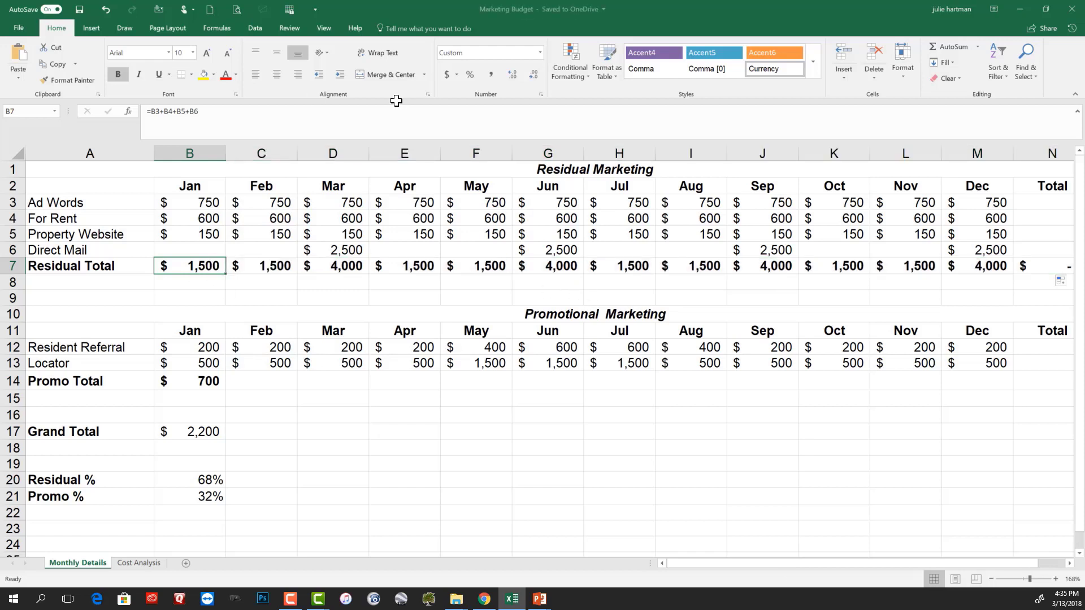
key(Right)
click(177, 273)
click(273, 268)
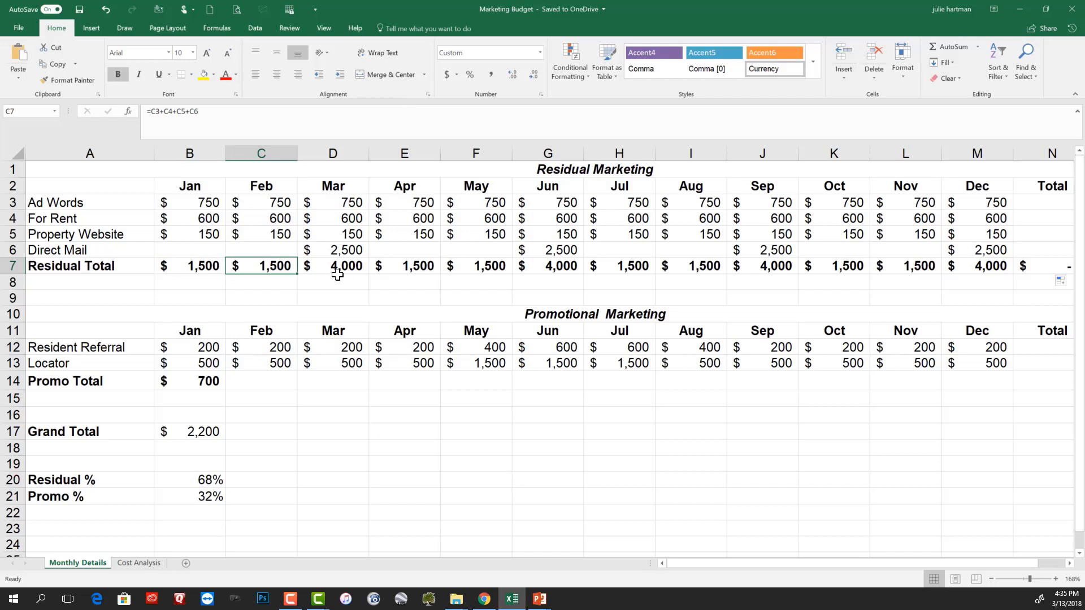
key(Right)
key(Right)
key(Right)
key(Right)
key(Right)
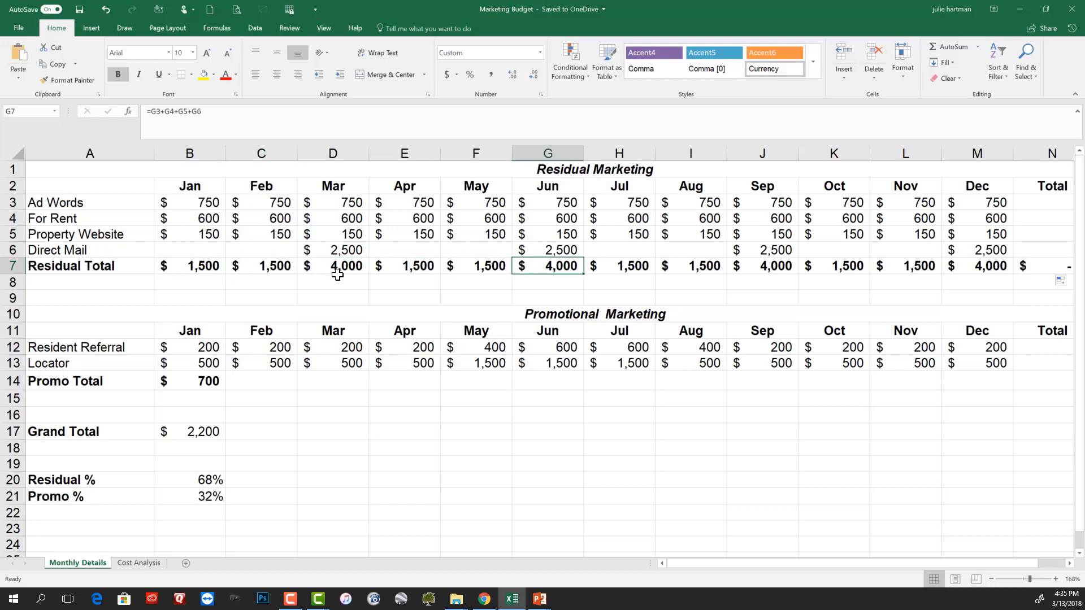
key(Right)
key(Right)
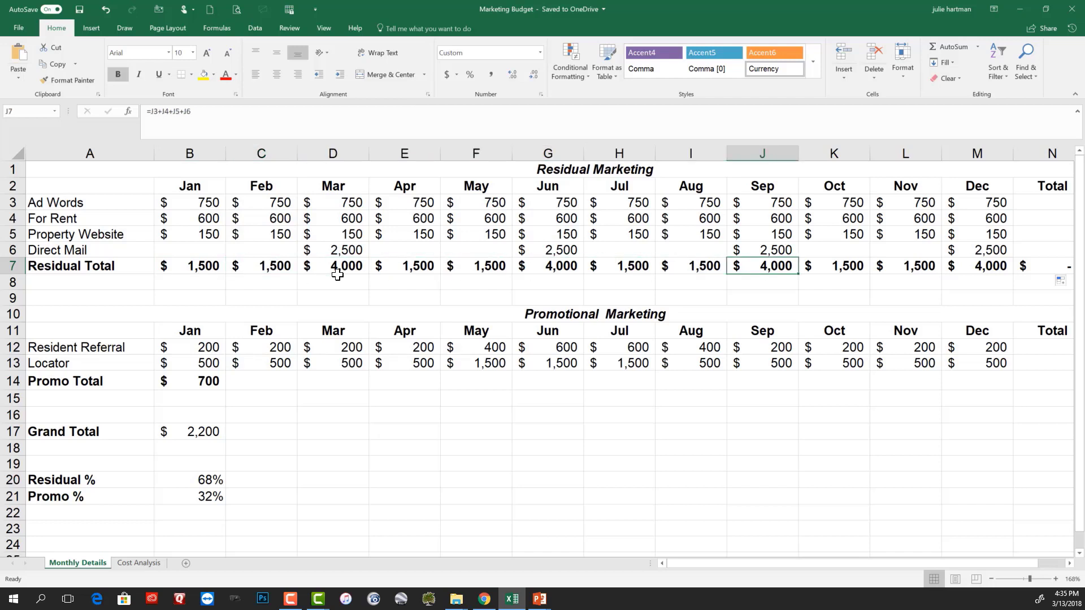
key(Right)
key(Right)
key(Right)
key(Right)
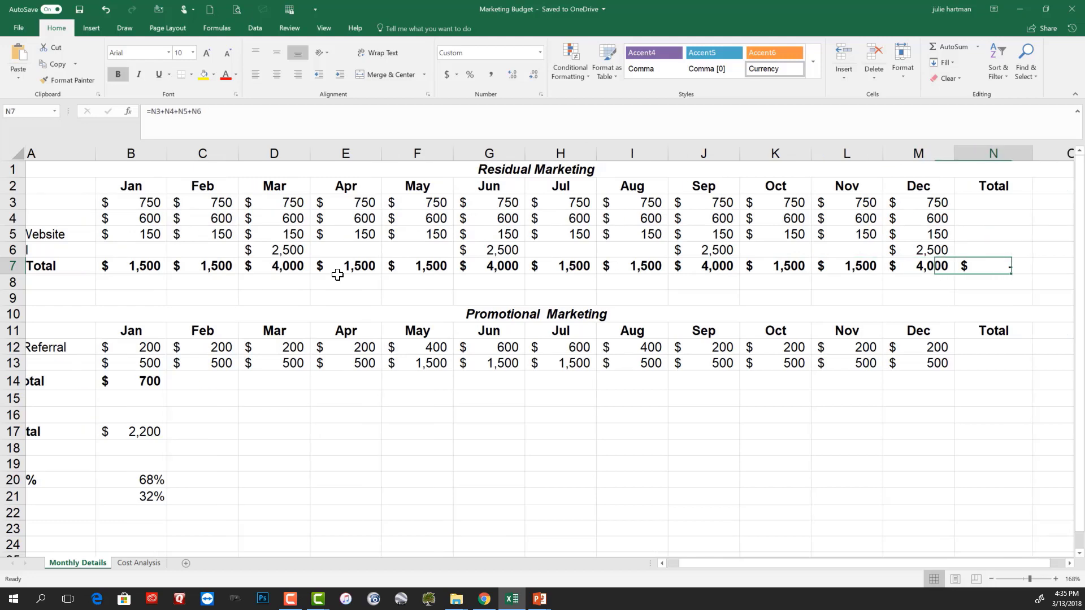
key(Left)
key(Left)
key(Left)
key(Left)
key(Left)
key(Left)
key(Left)
key(Left)
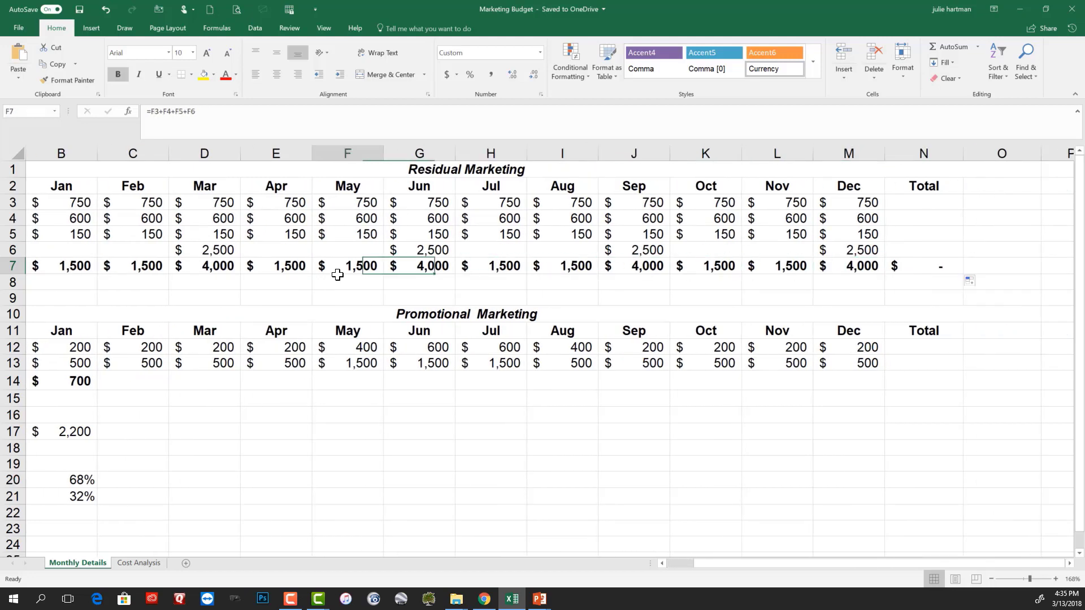
key(Home)
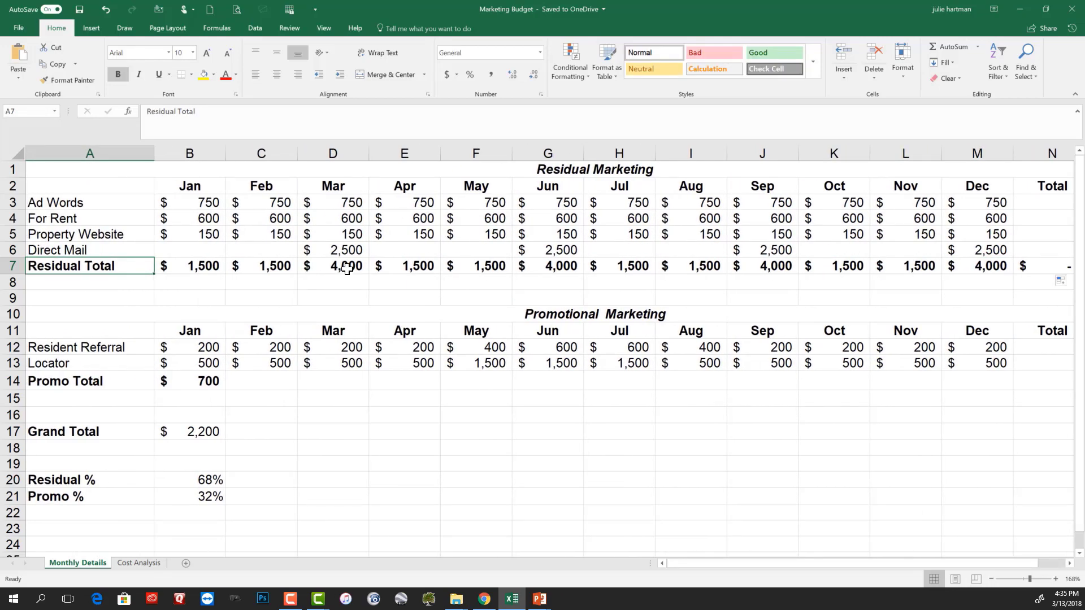
Step: Inspect which cells the March, January and May Residual Total formulas reference, leaving each formula as it is
click(347, 268)
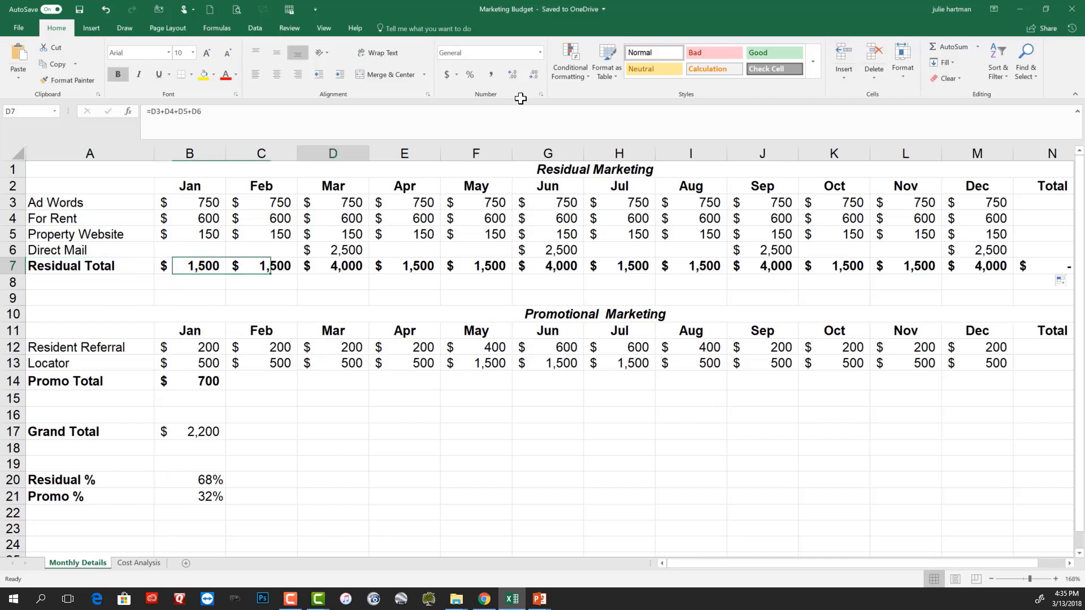
key(F2)
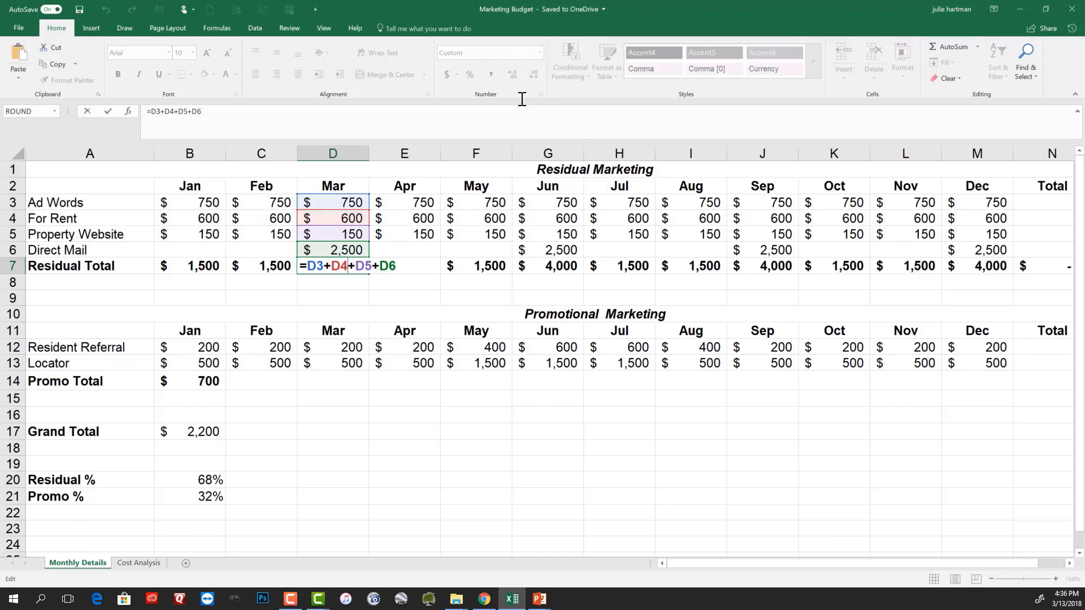
key(Return)
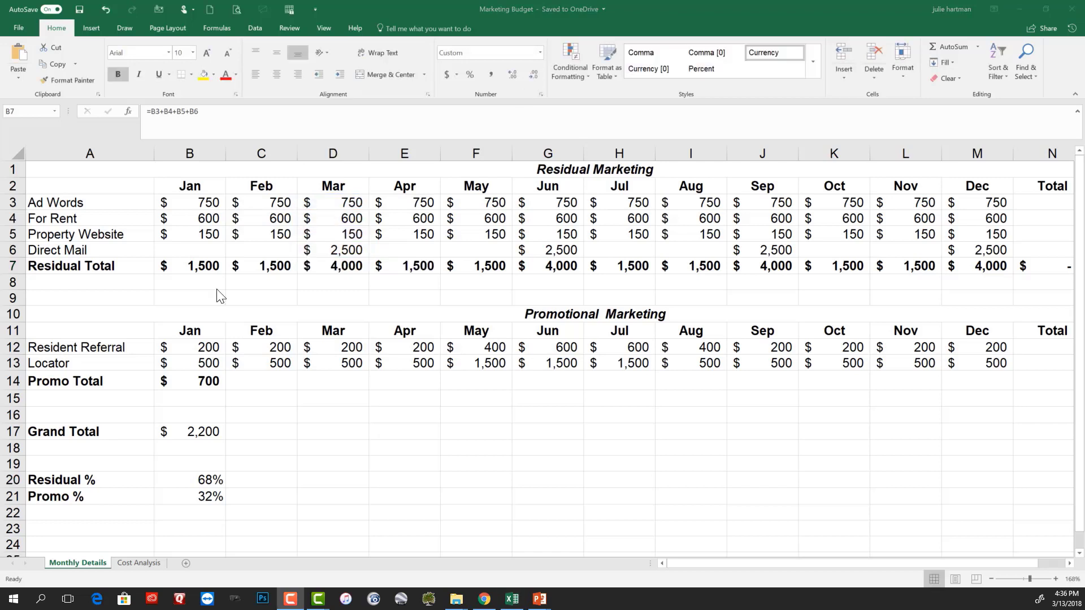
click(210, 271)
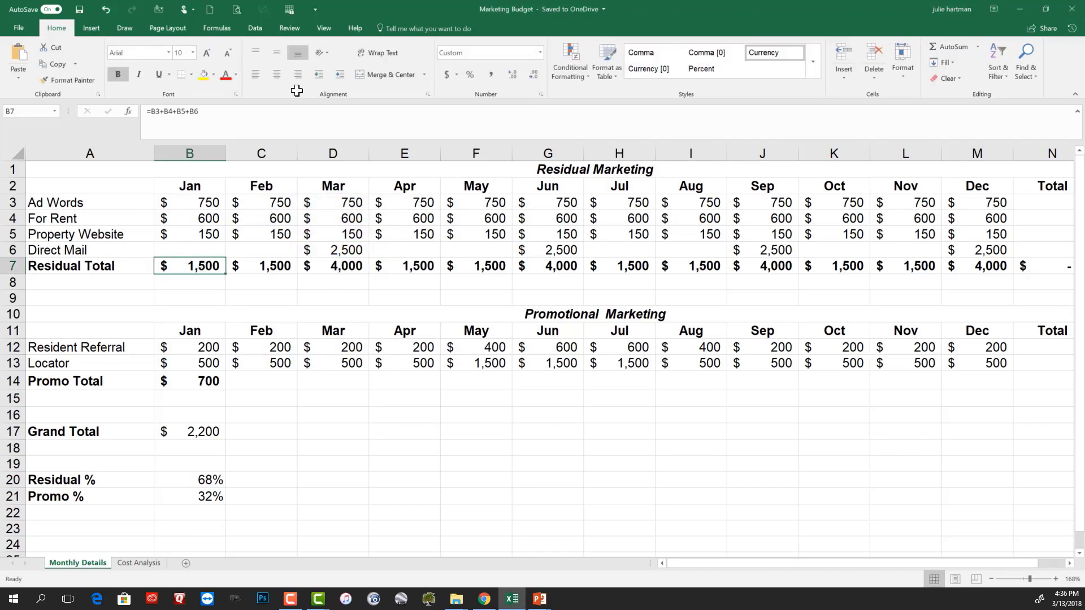
double_click(201, 267)
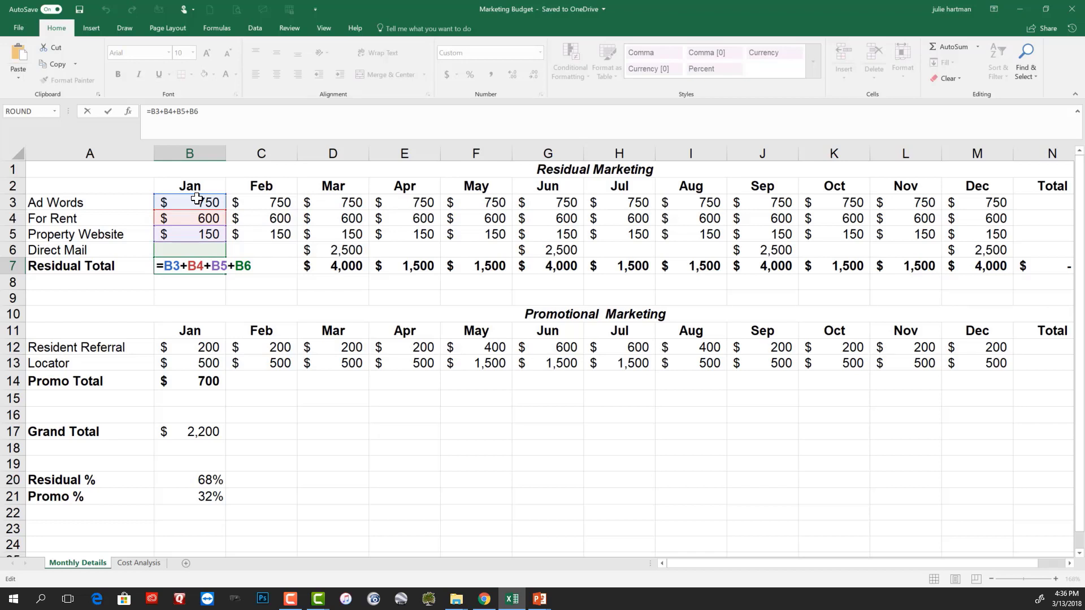
key(Return)
click(205, 266)
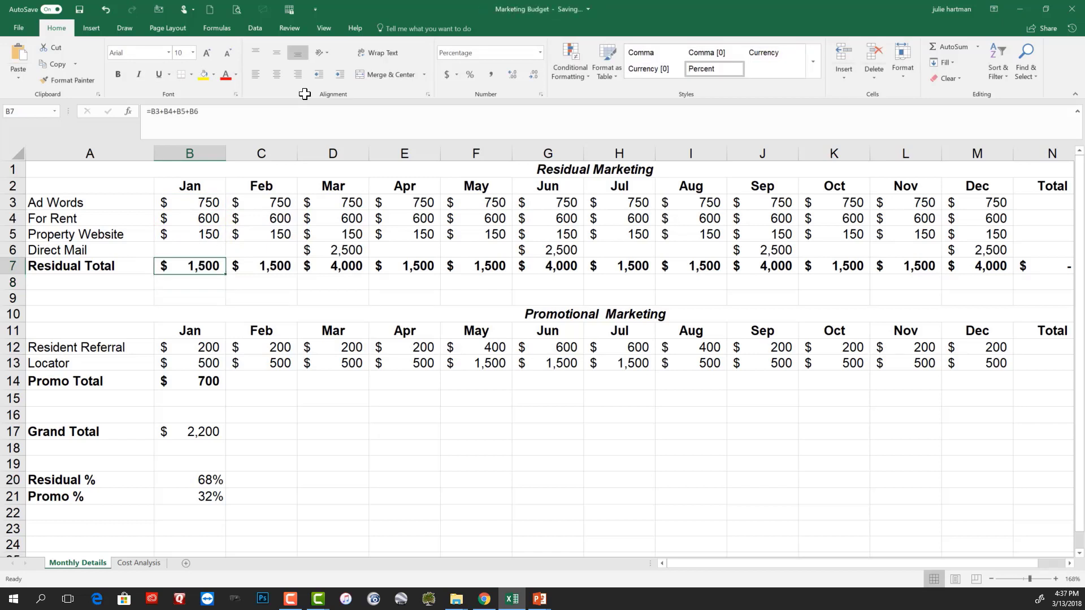
double_click(489, 266)
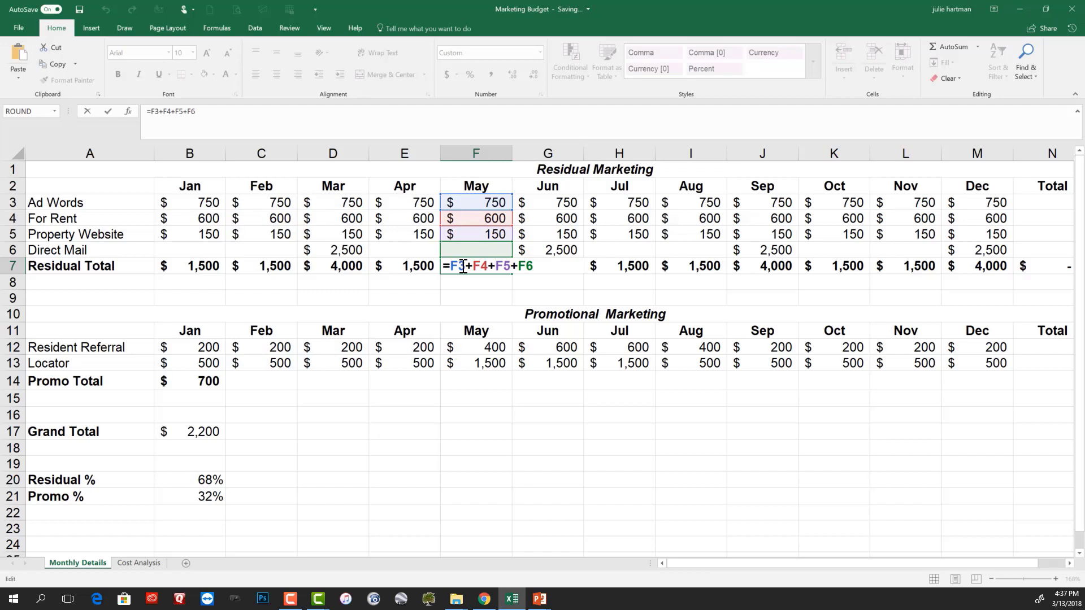
key(Return)
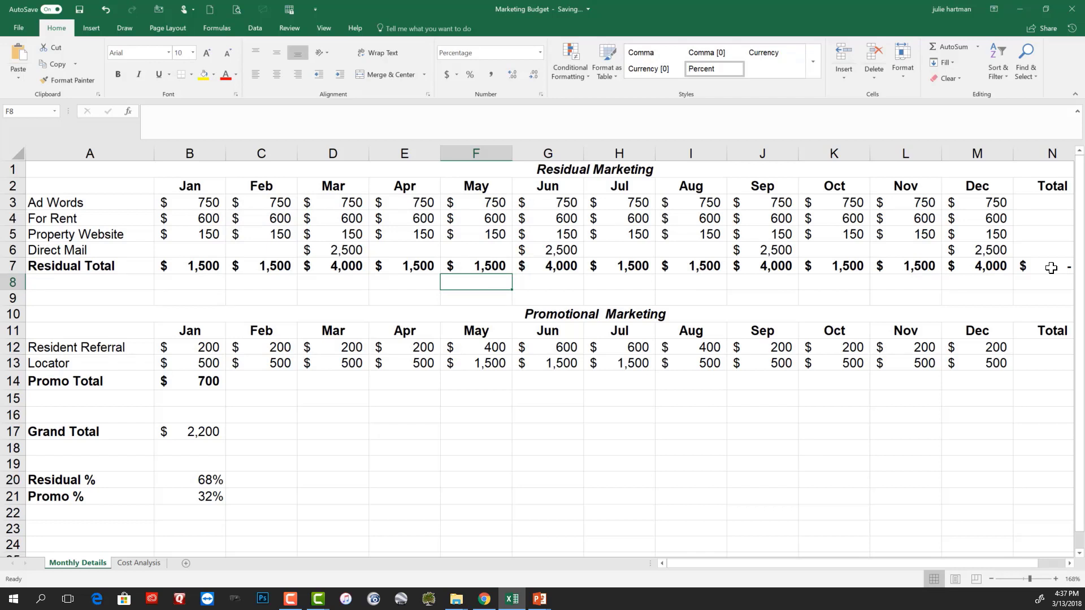
Step: Enlarge January's Promo Total in B14 to font size 11 and fill its formula across through the Total column
click(195, 384)
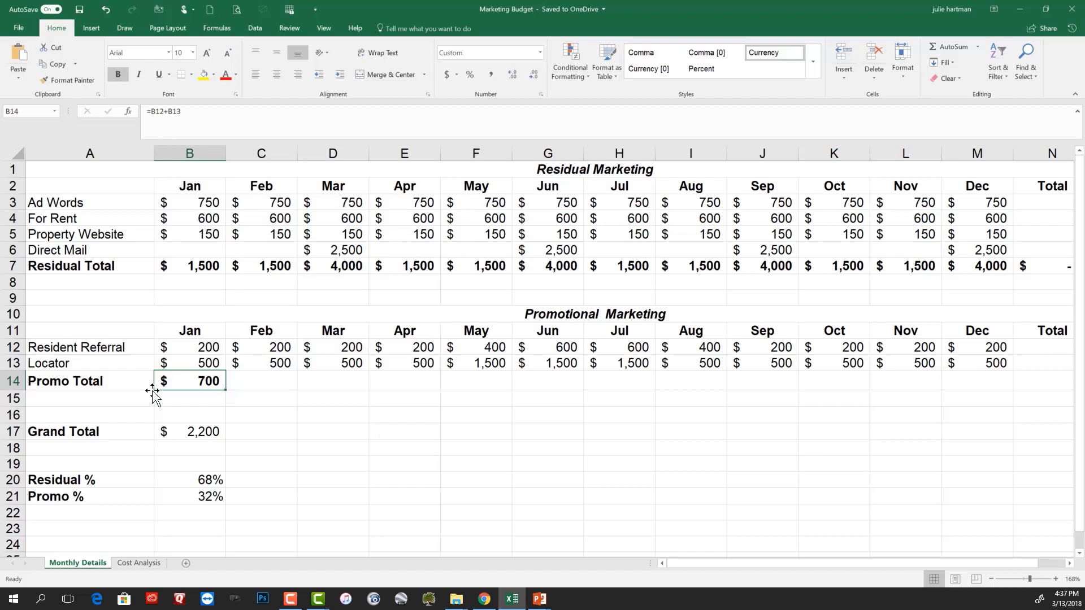
click(207, 52)
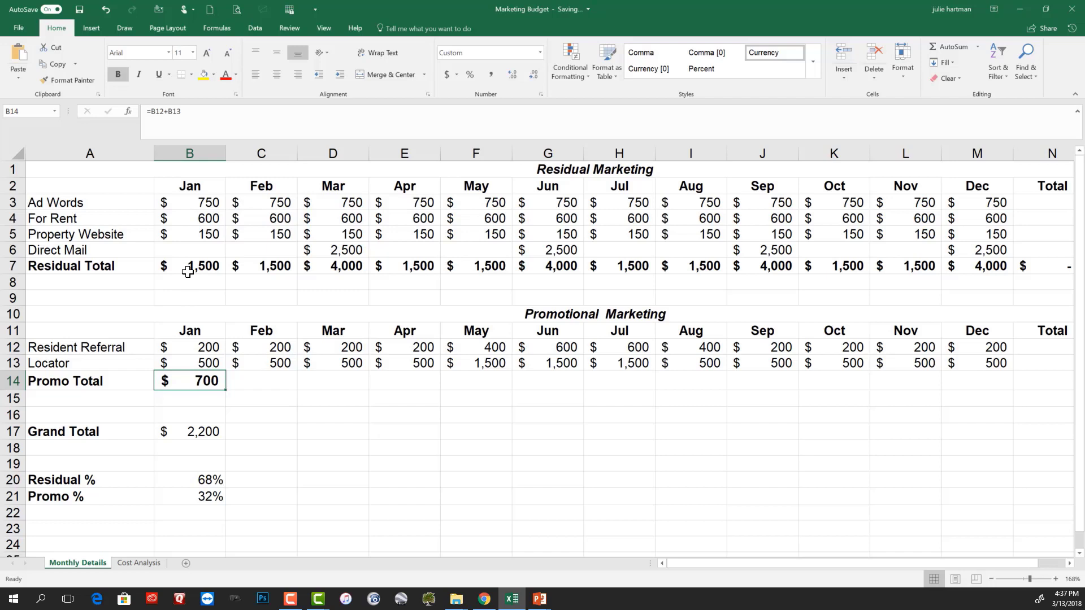
drag(226, 390, 340, 282)
drag(226, 390, 339, 280)
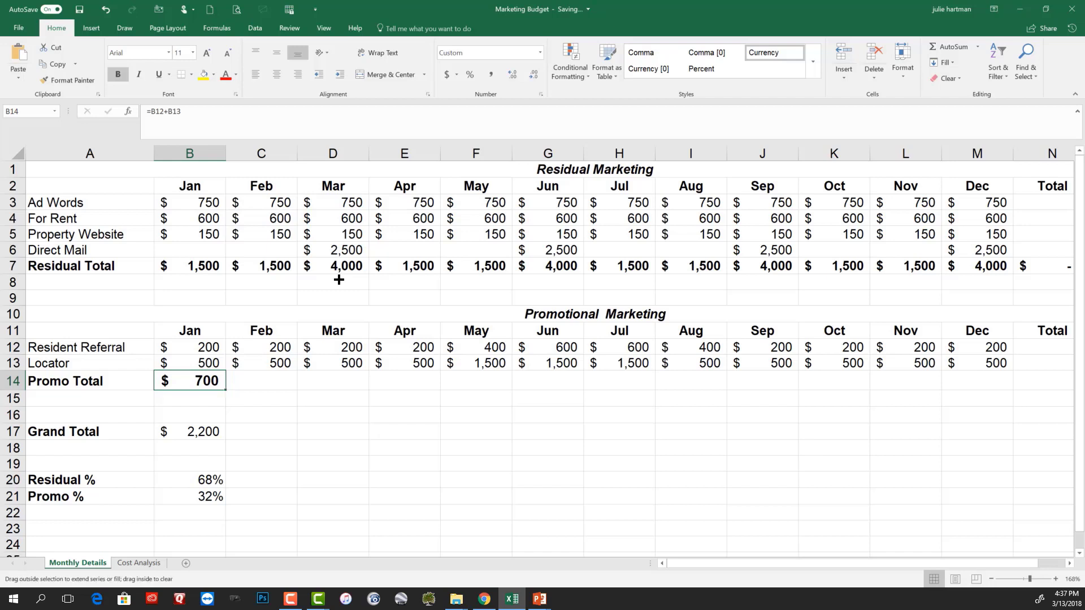
drag(339, 280, 1060, 385)
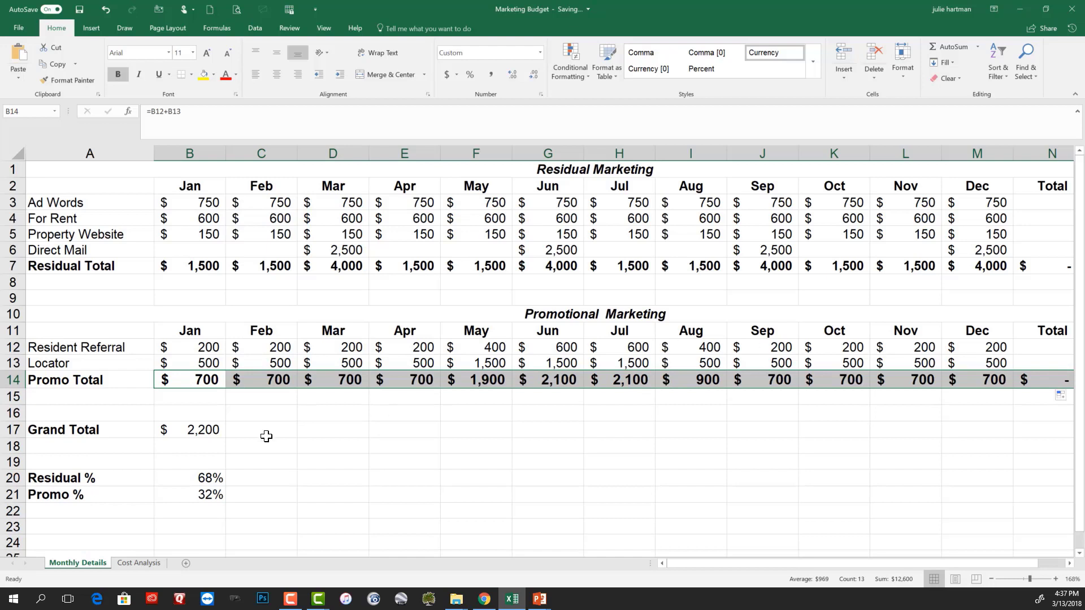
Step: Format January's Grand Total in B17 as bold, dark olive green, size 12, and fill it across through the Total column
click(189, 436)
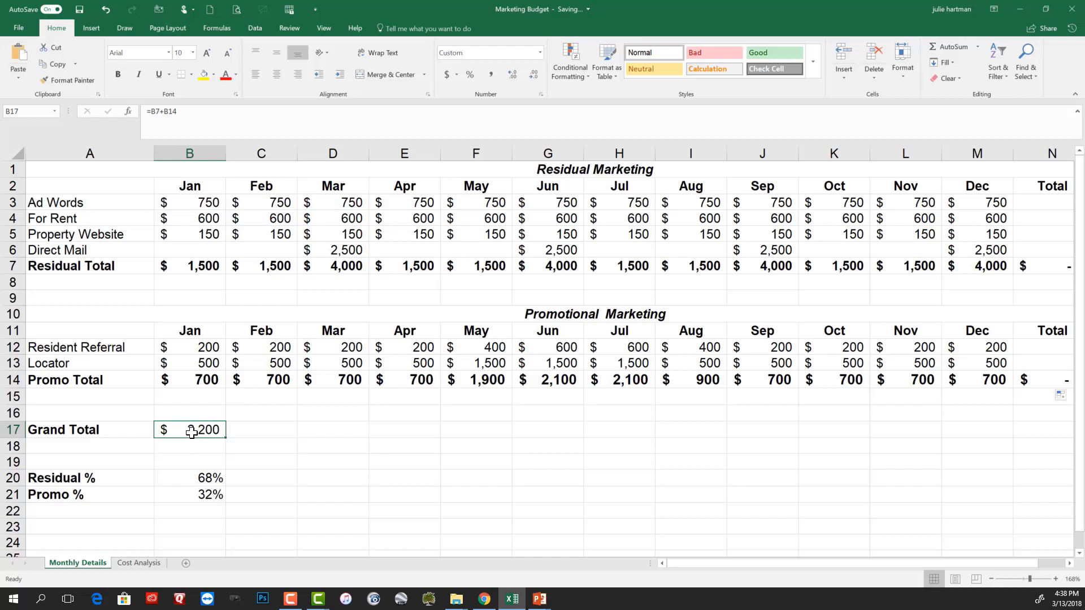
click(117, 75)
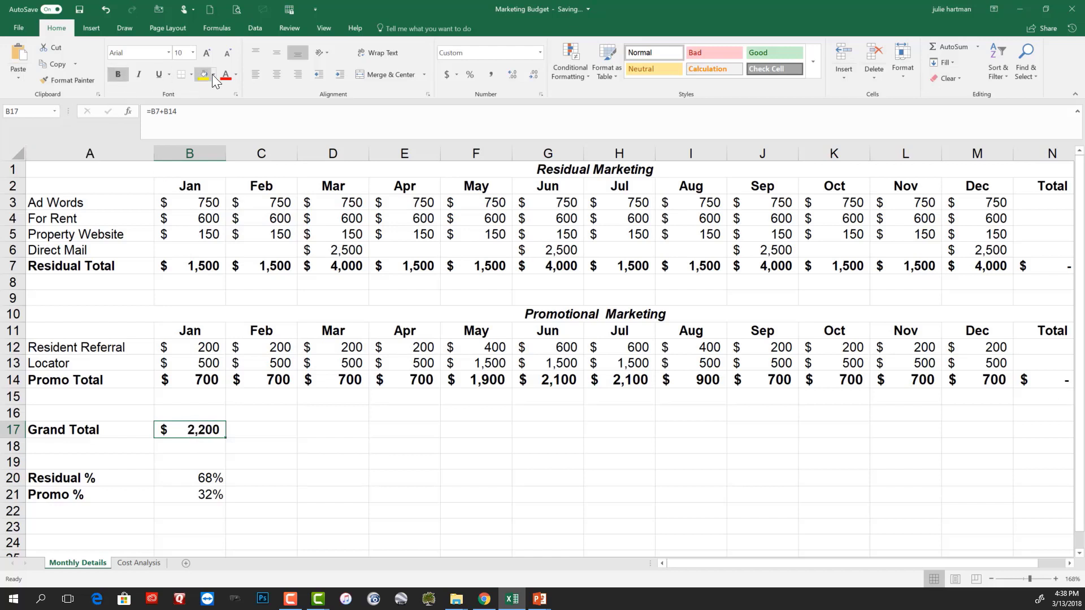
click(236, 74)
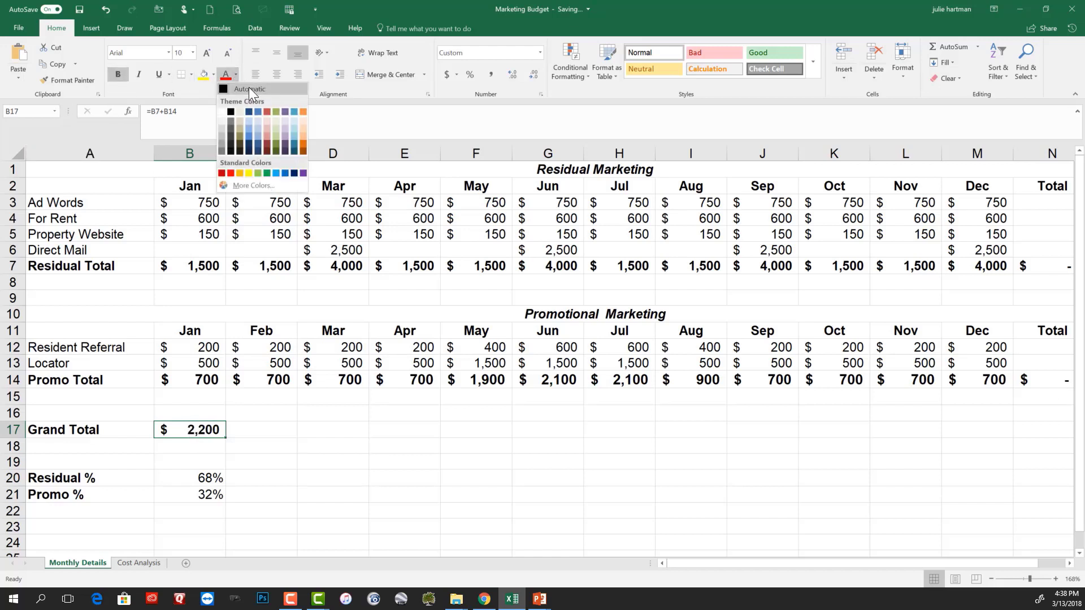
click(276, 151)
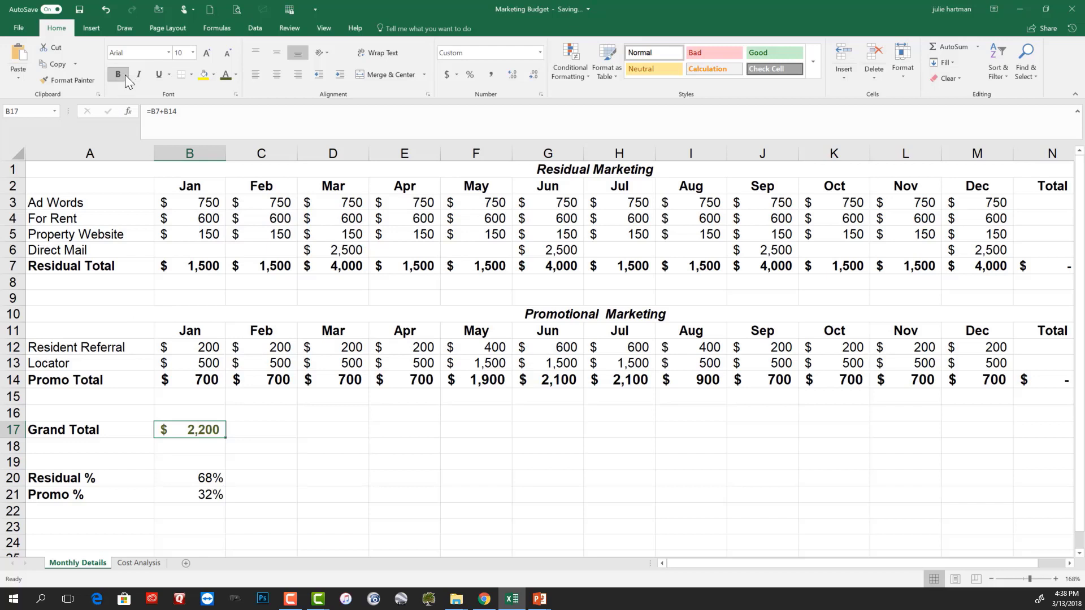
click(207, 54)
click(207, 53)
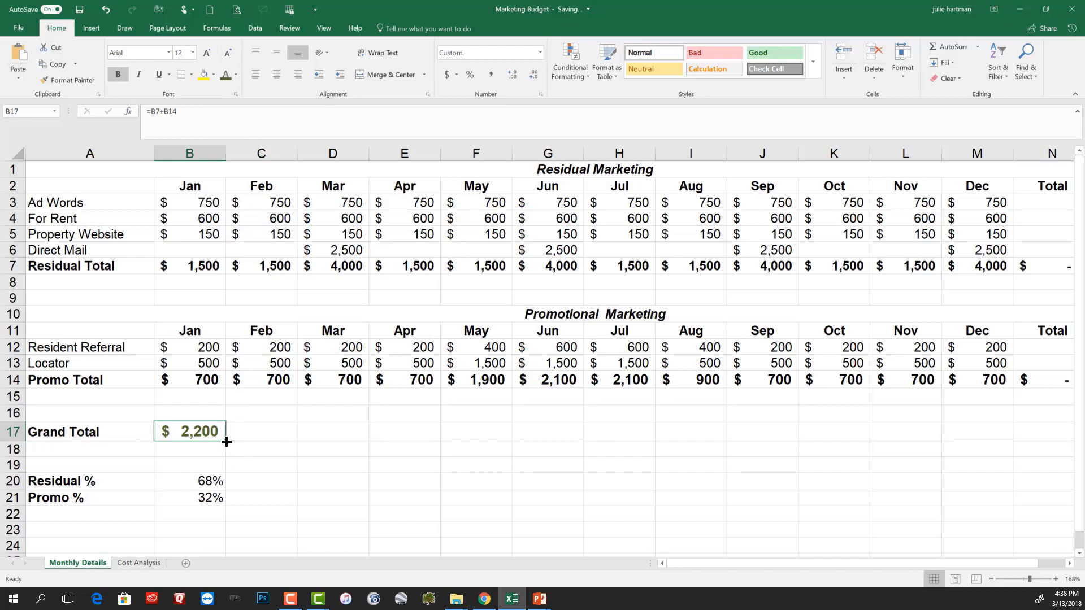
drag(226, 442, 339, 356)
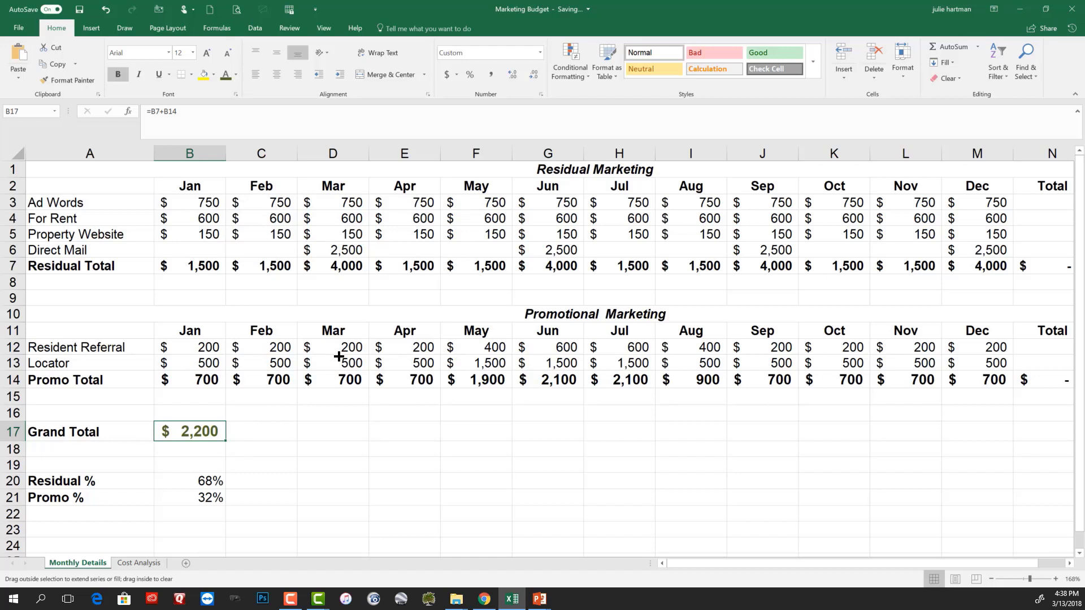
drag(339, 356, 1059, 441)
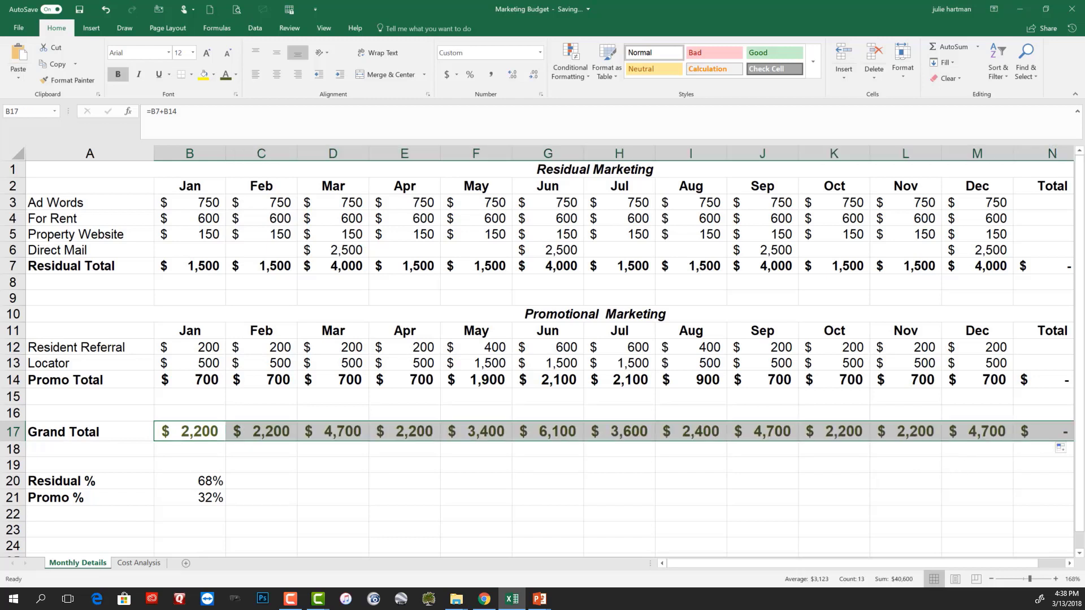
Step: Fill January's Residual % and Promo % formulas in B20:B21 together across through the Total column
click(207, 477)
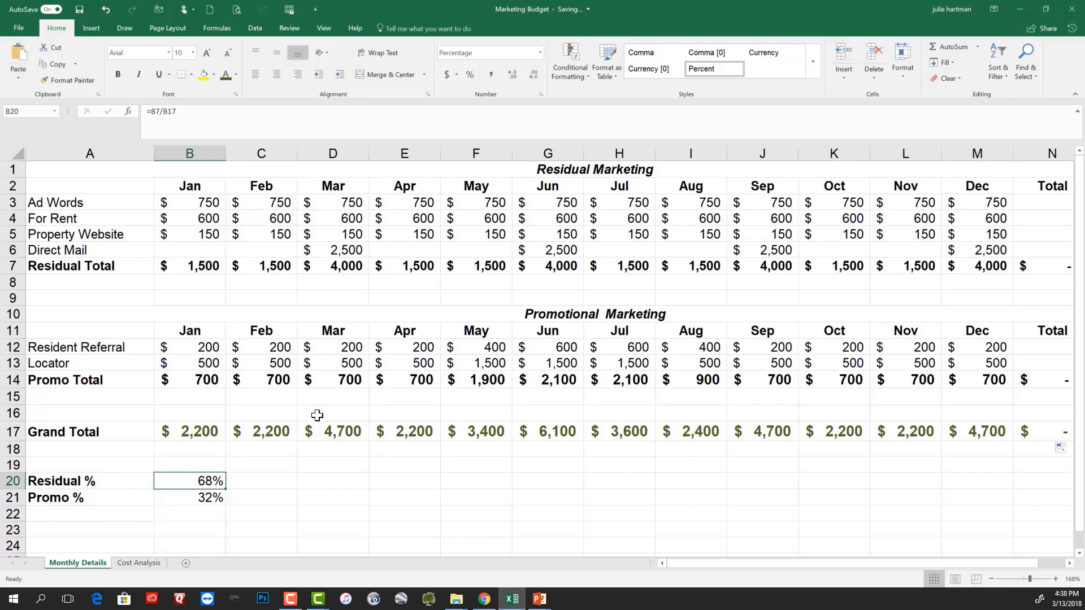
drag(211, 480, 214, 494)
drag(214, 495, 214, 496)
key(ctrl+v)
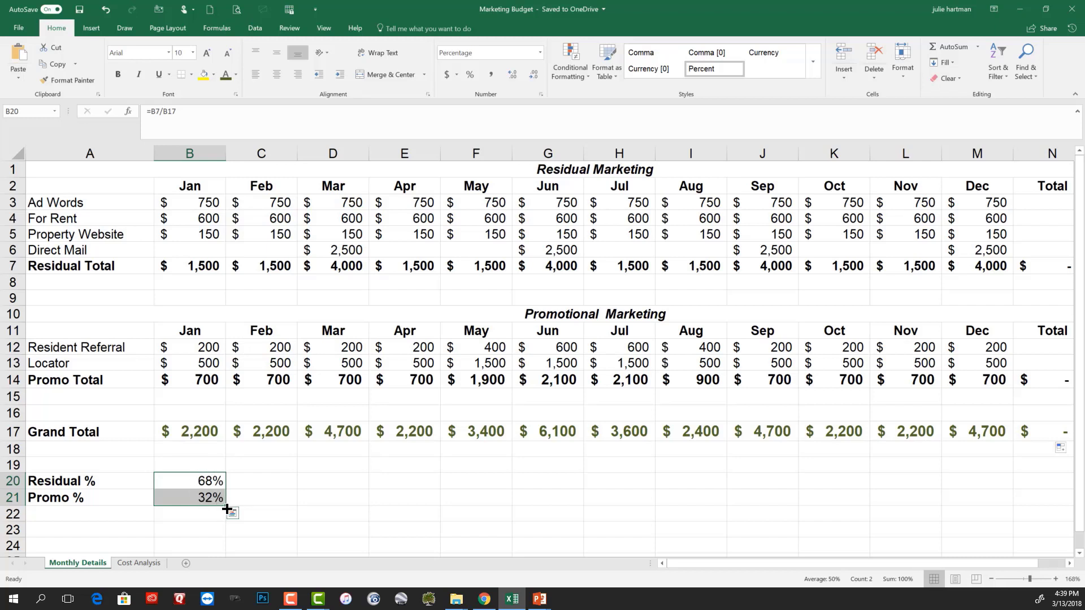
drag(225, 506, 1056, 525)
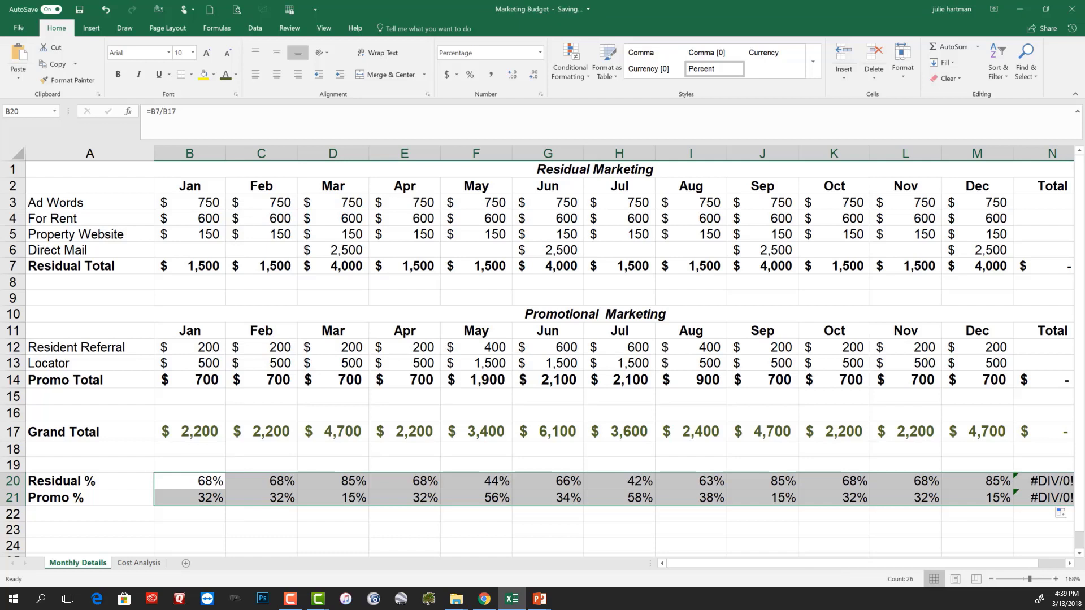
Step: Inspect the copied Residual % and Promo % formulas for January and February, and the Residual % formula in the Total column
click(209, 478)
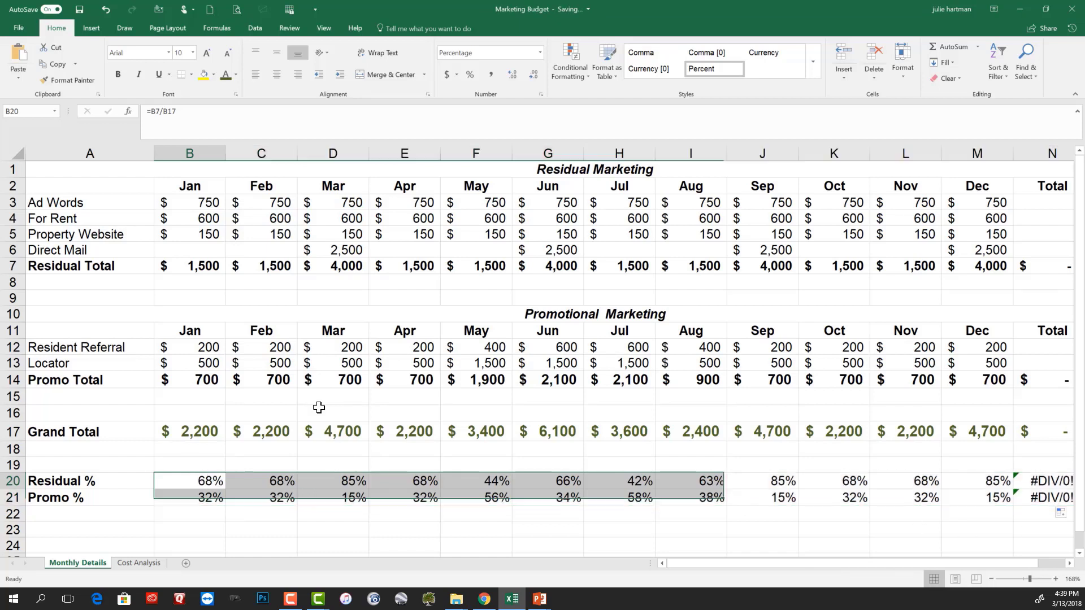
key(Down)
click(289, 482)
click(270, 497)
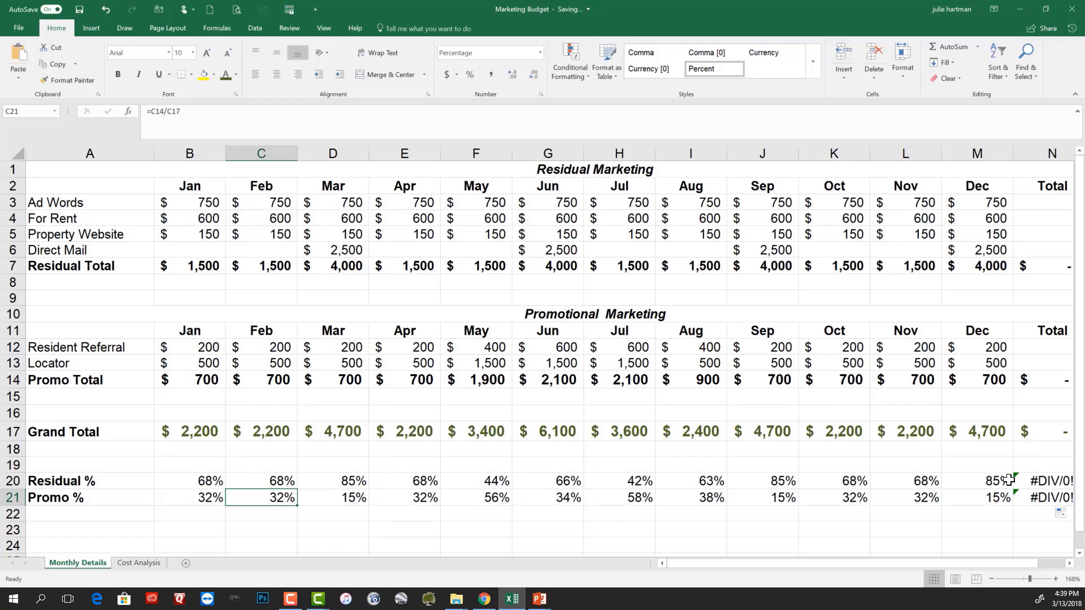
click(1043, 480)
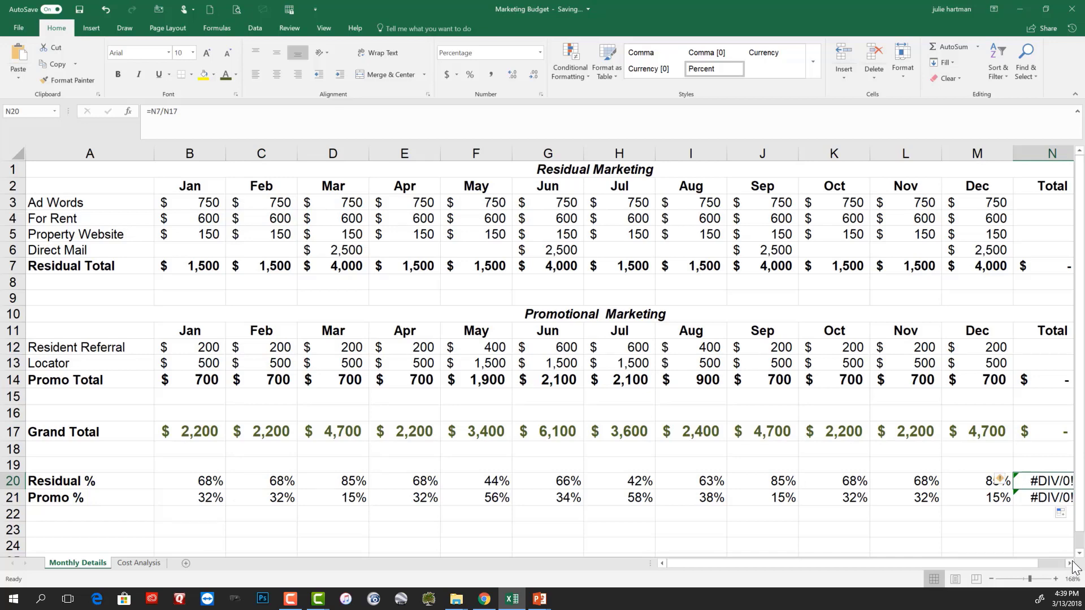
Step: Check which cells the Total column's Grand Total formula in N17 references, keeping it as =N7+N14
click(991, 578)
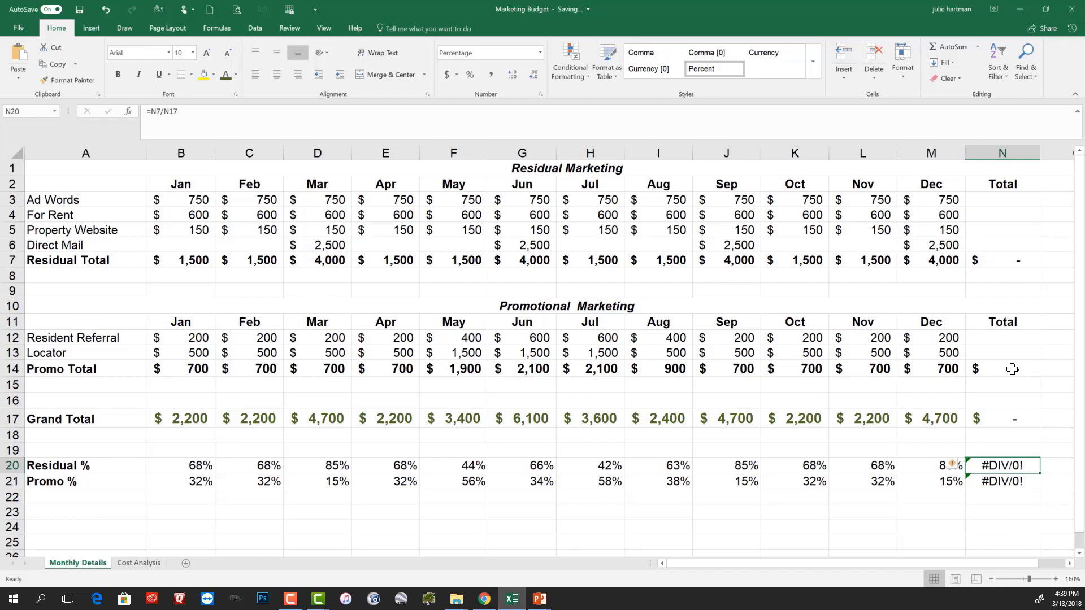
click(1012, 419)
text(=N7+N14)
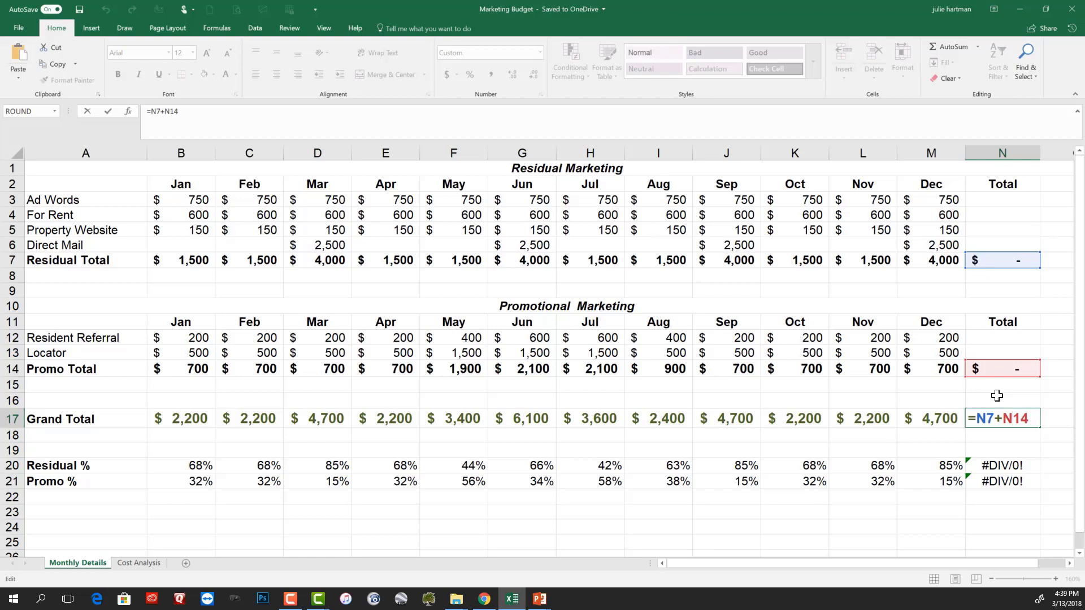
key(Return)
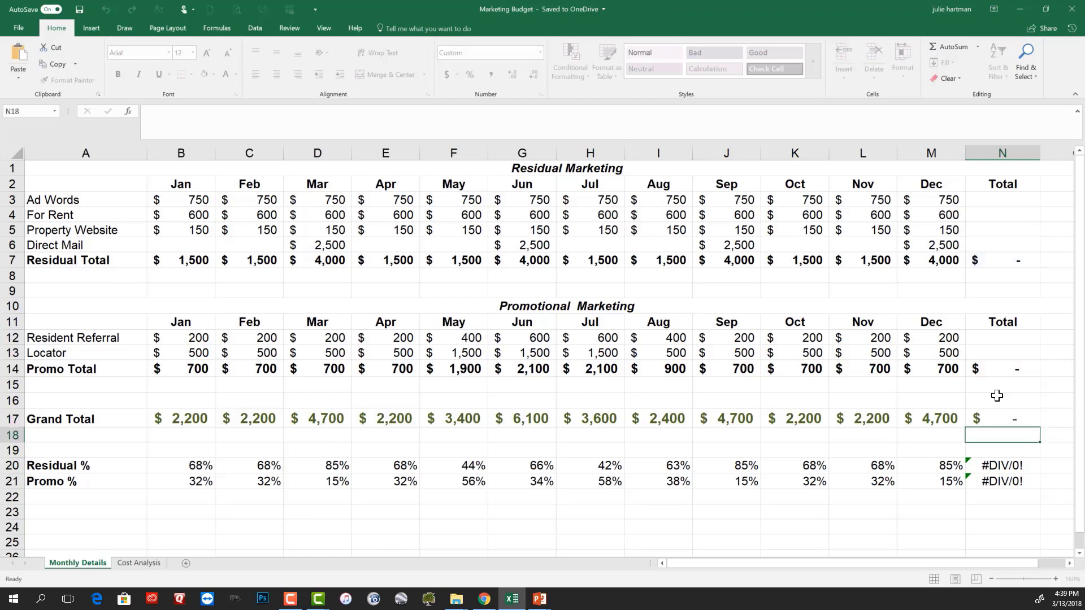